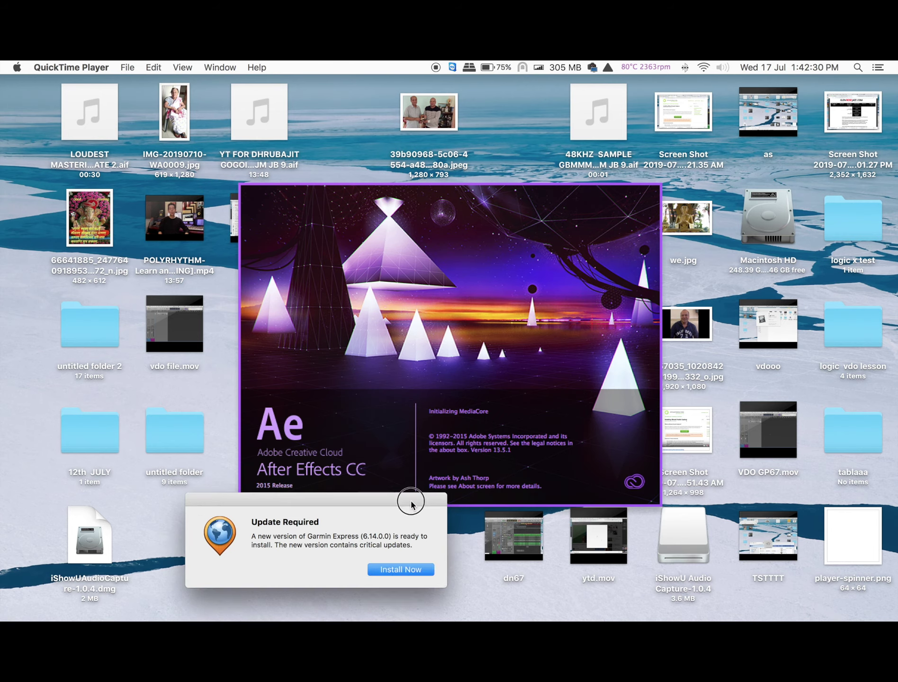
- Move the Garmin Update Required notice mostly off-screen once After Effects finishes launching
{"action": "left_click_drag", "start_coordinate": [411, 505], "coordinate": [392, 584]}
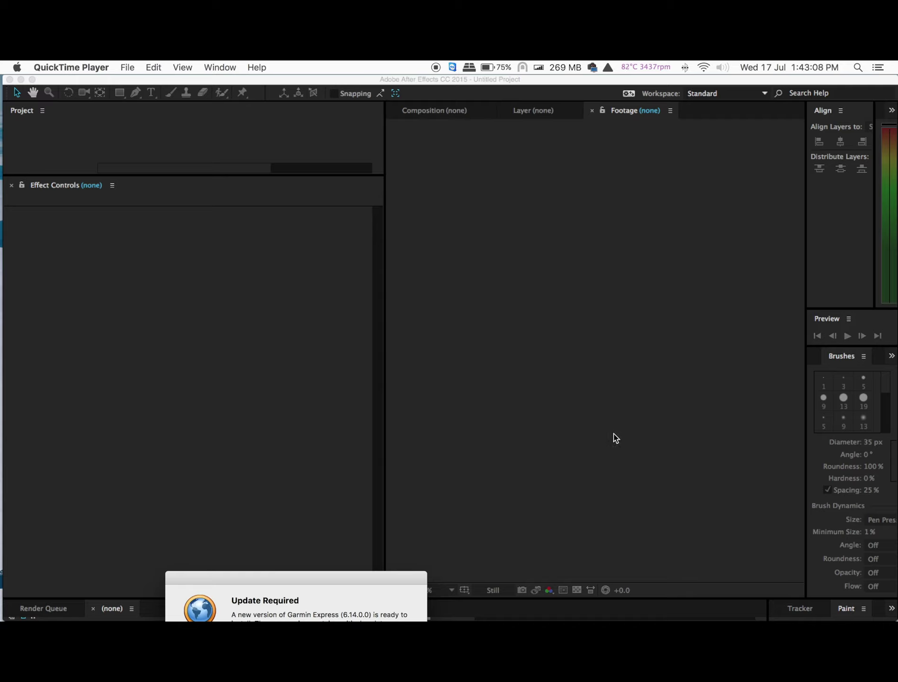
- Raise the screen brightness and make After Effects the active application
{"action": "key", "text": "XF86MonBrightnessUp"}
{"action": "key", "text": "XF86MonBrightnessUp"}
{"action": "key", "text": "XF86MonBrightnessUp"}
{"action": "key", "text": "XF86MonBrightnessUp"}
{"action": "key", "text": "XF86MonBrightnessUp"}
{"action": "key", "text": "XF86MonBrightnessUp"}
{"action": "left_click", "coordinate": [227, 403]}
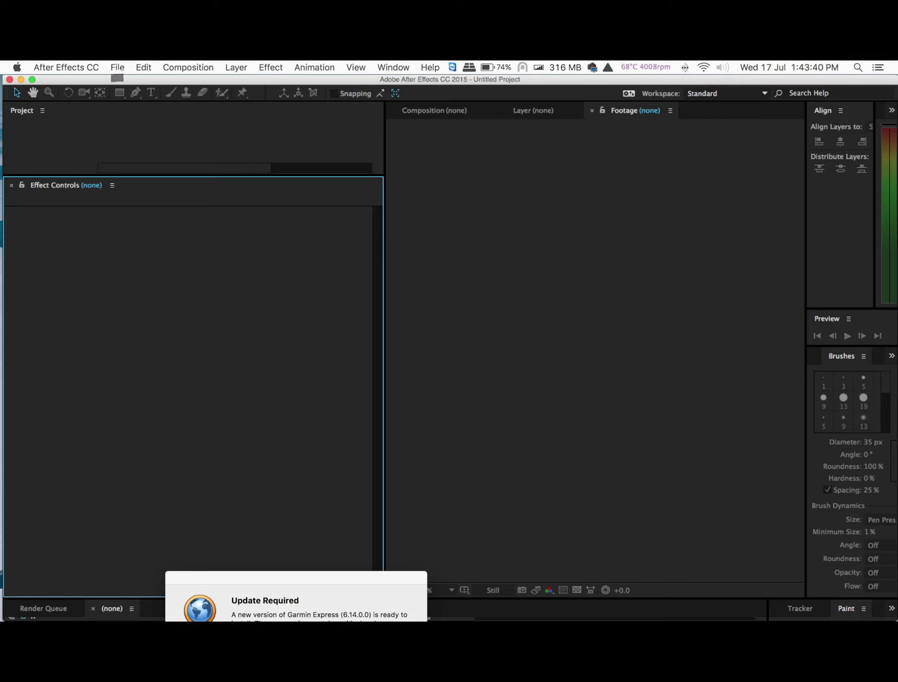
- Dismiss the Garmin notice and start a fresh untitled project from File > New
{"action": "left_click", "coordinate": [318, 576]}
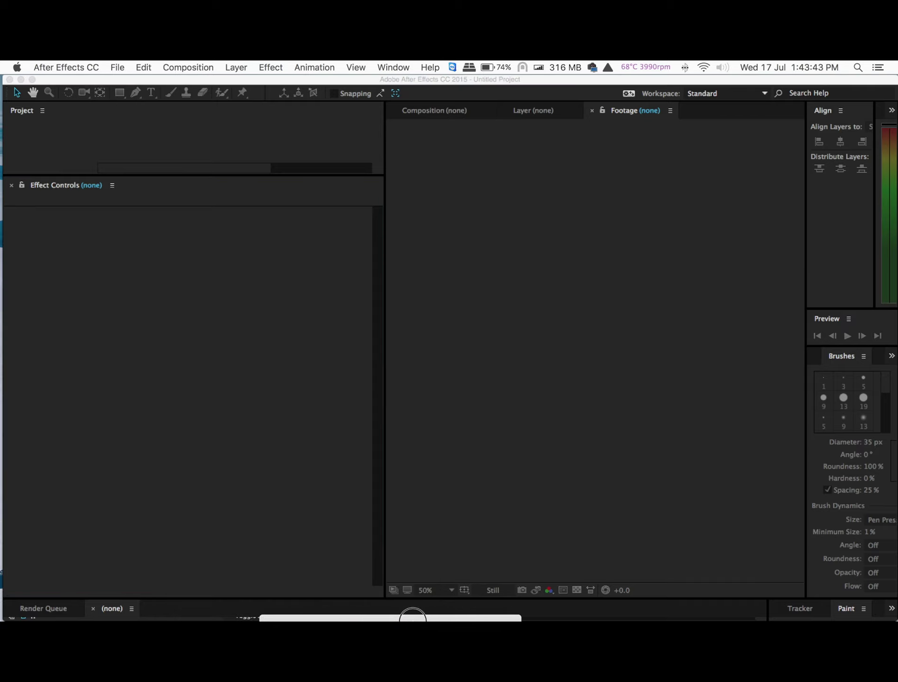
{"action": "left_click", "coordinate": [116, 67]}
{"action": "left_click", "coordinate": [117, 69]}
{"action": "mouse_move", "coordinate": [127, 82]}
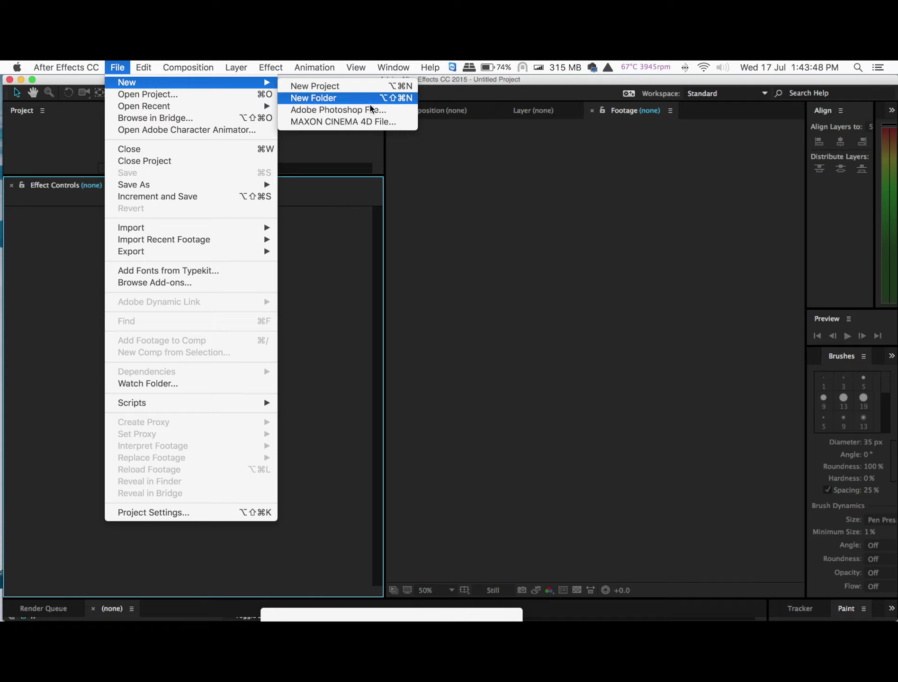
{"action": "left_click", "coordinate": [377, 87]}
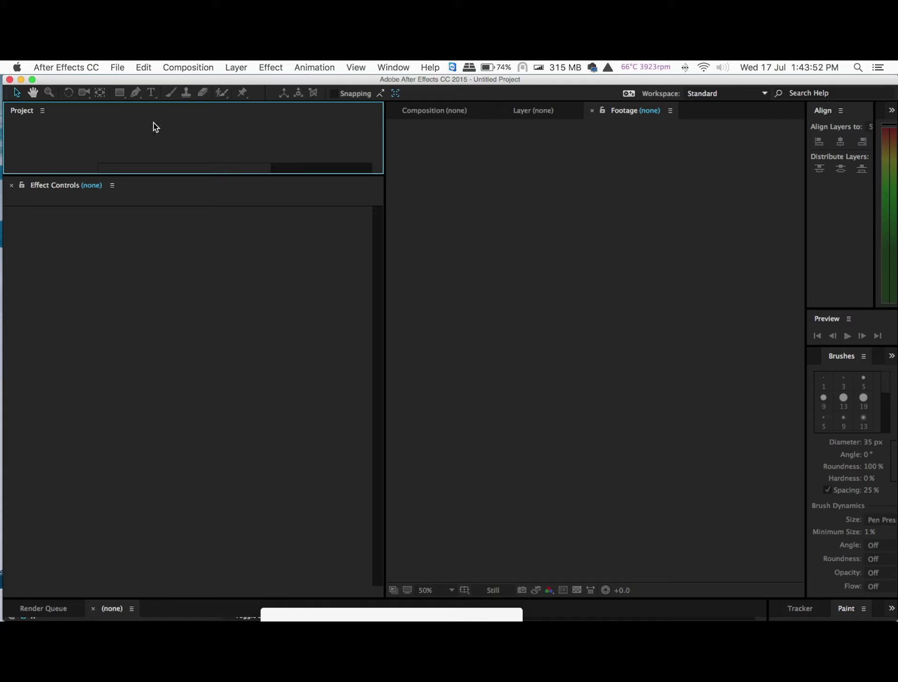
- Save the empty project on the Desktop under the name AS99
{"action": "left_click", "coordinate": [117, 69]}
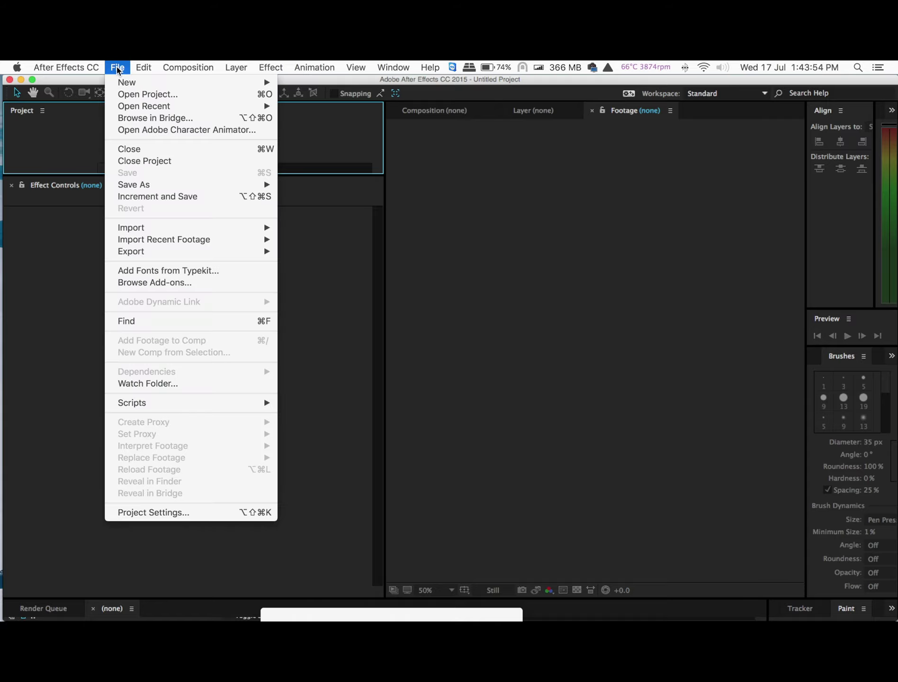
{"action": "mouse_move", "coordinate": [191, 185]}
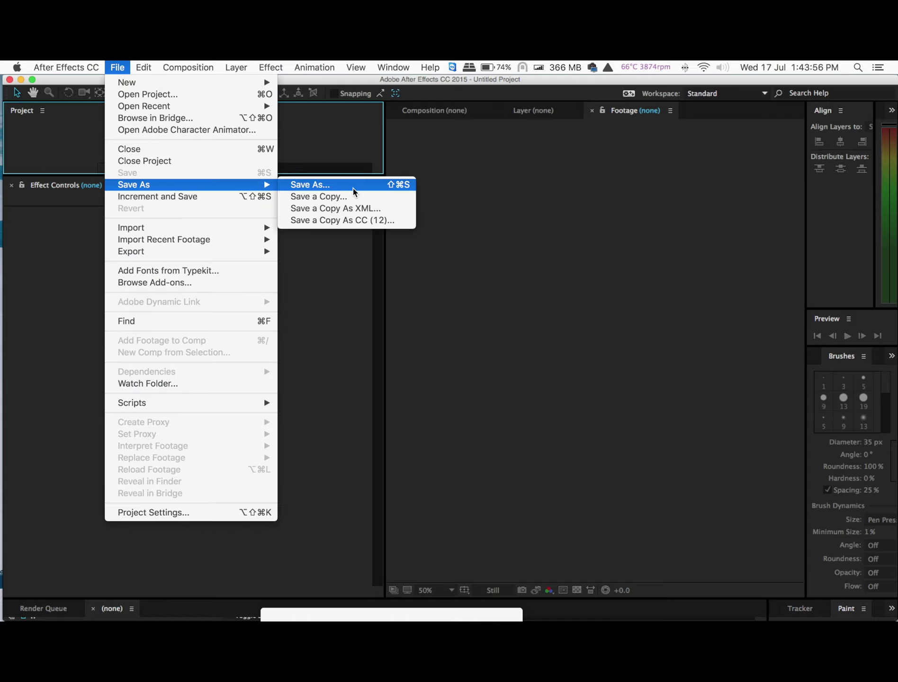
{"action": "left_click", "coordinate": [379, 188]}
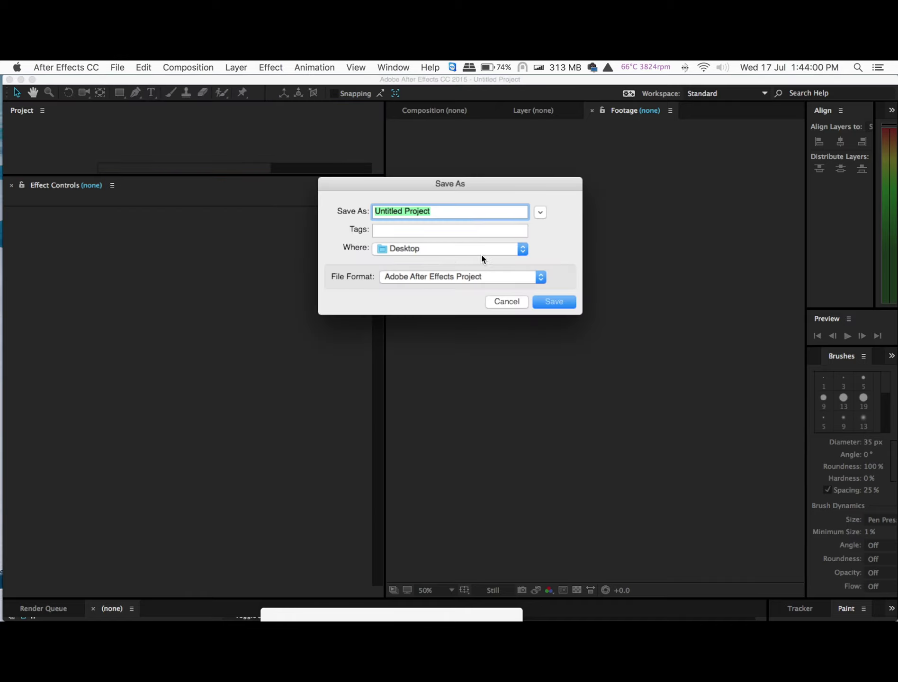
{"action": "type", "text": "AS"}
{"action": "type", "text": "99"}
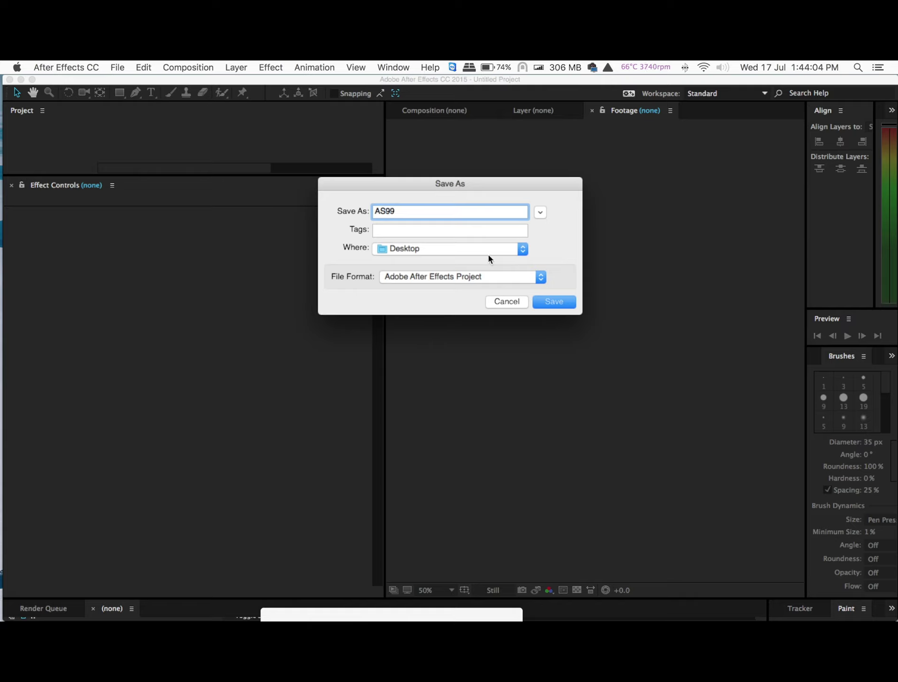
{"action": "left_click", "coordinate": [554, 306]}
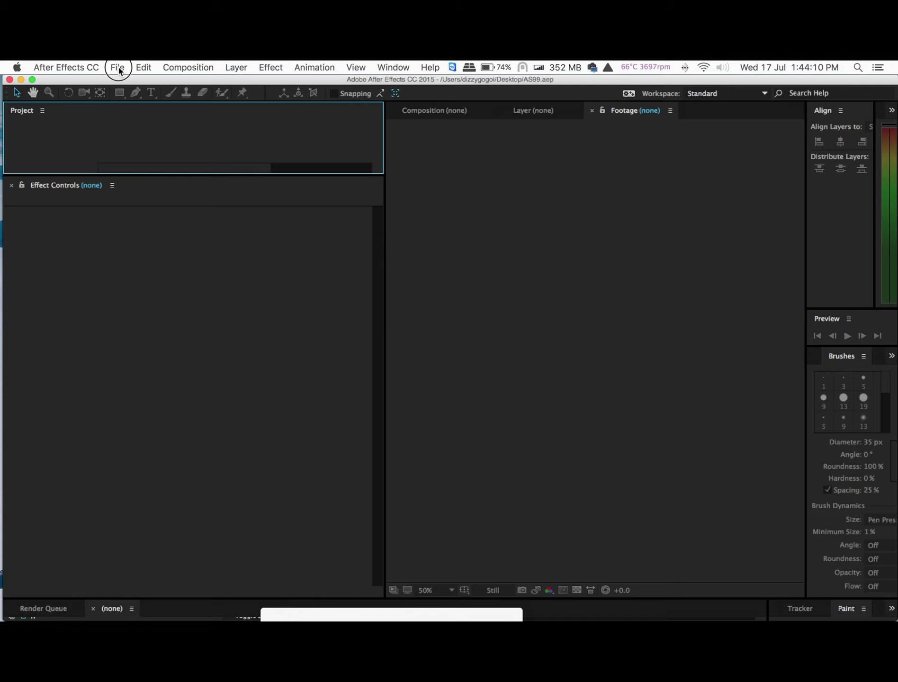
- Bring up the Import File browser listing the Desktop's files
{"action": "left_click", "coordinate": [119, 68]}
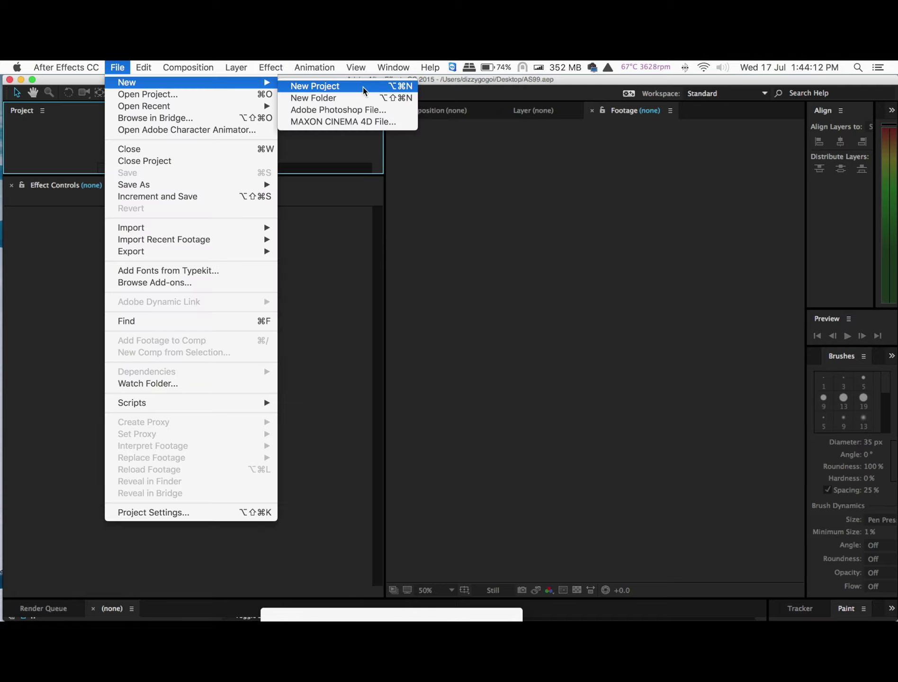
{"action": "mouse_move", "coordinate": [127, 82]}
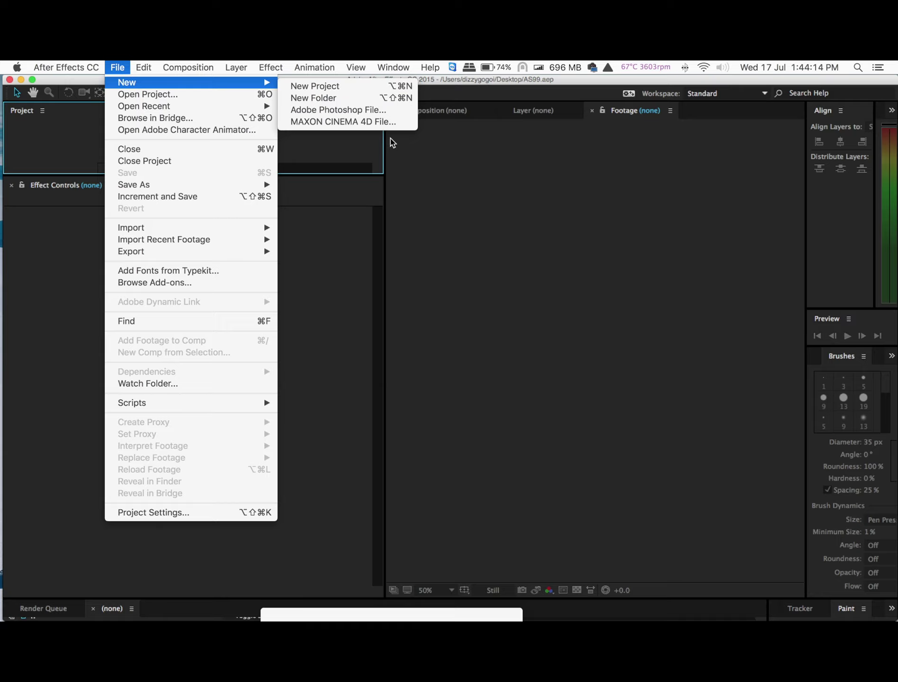
{"action": "left_click", "coordinate": [727, 309]}
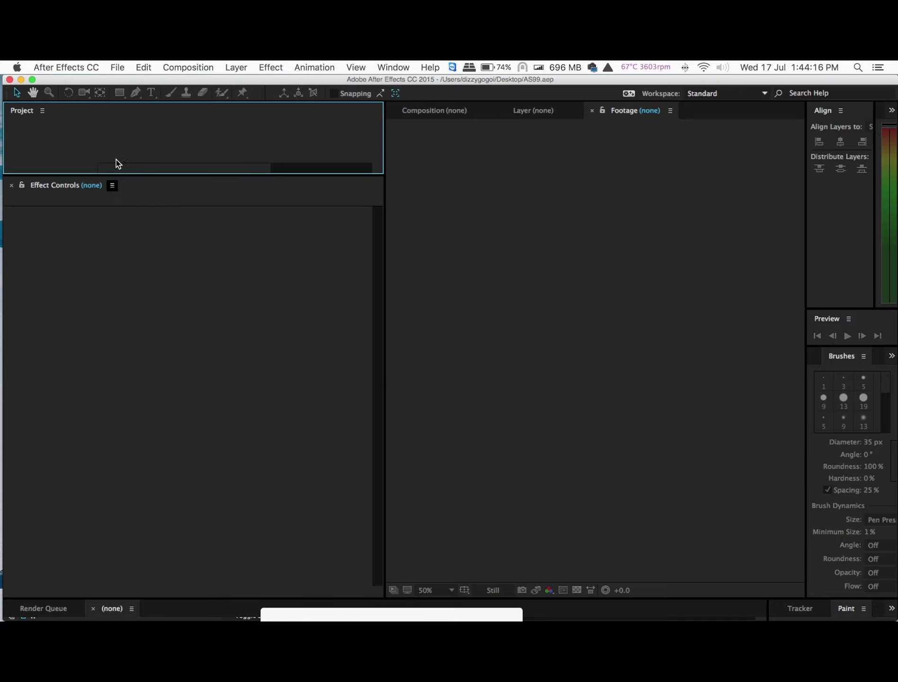
{"action": "left_click", "coordinate": [119, 67]}
{"action": "mouse_move", "coordinate": [131, 227]}
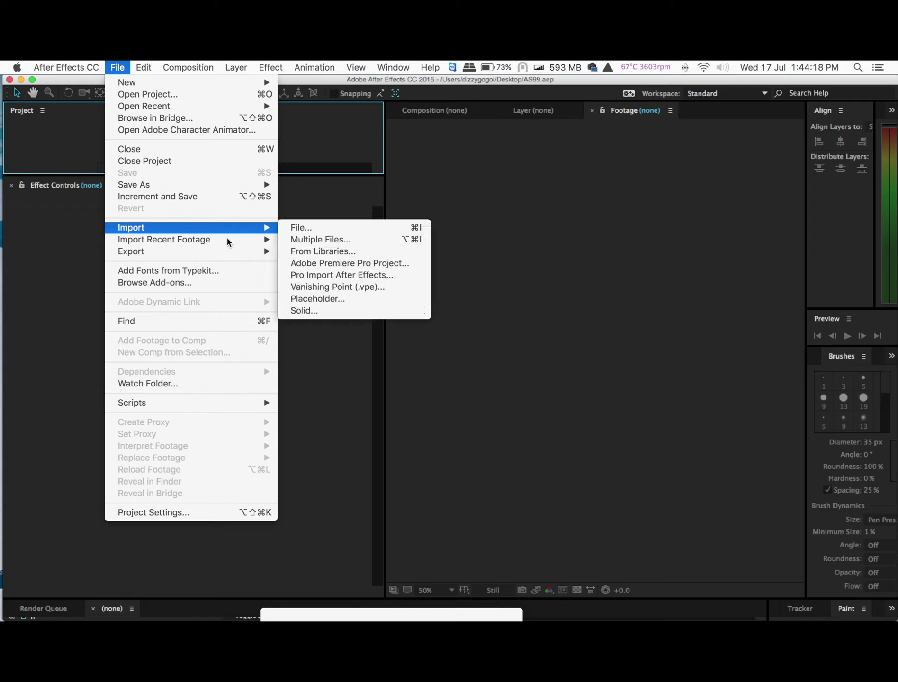
{"action": "left_click", "coordinate": [322, 234]}
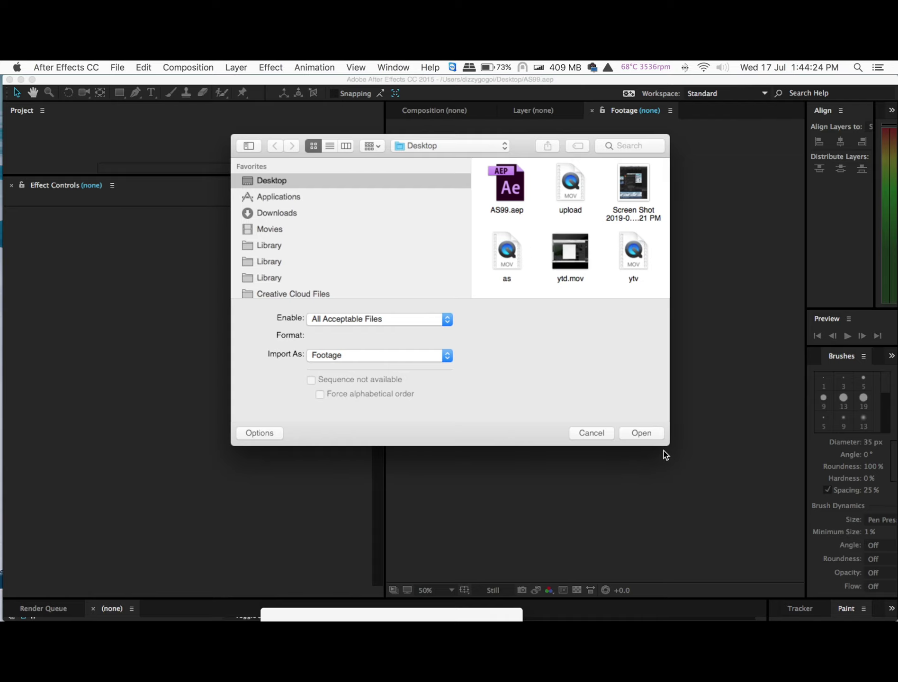
- Import the 66641885 JPG (482 × 612) from the Desktop as footage
{"action": "left_click_drag", "start_coordinate": [669, 444], "coordinate": [897, 599]}
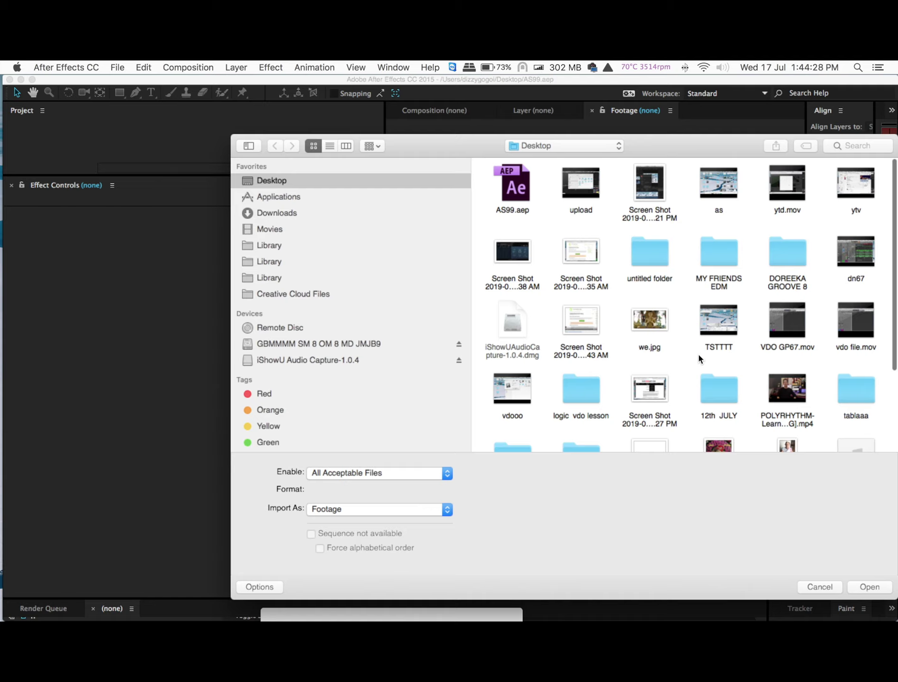
{"action": "scroll", "coordinate": [699, 352], "scroll_direction": "down", "scroll_amount": 3}
{"action": "left_click", "coordinate": [713, 408]}
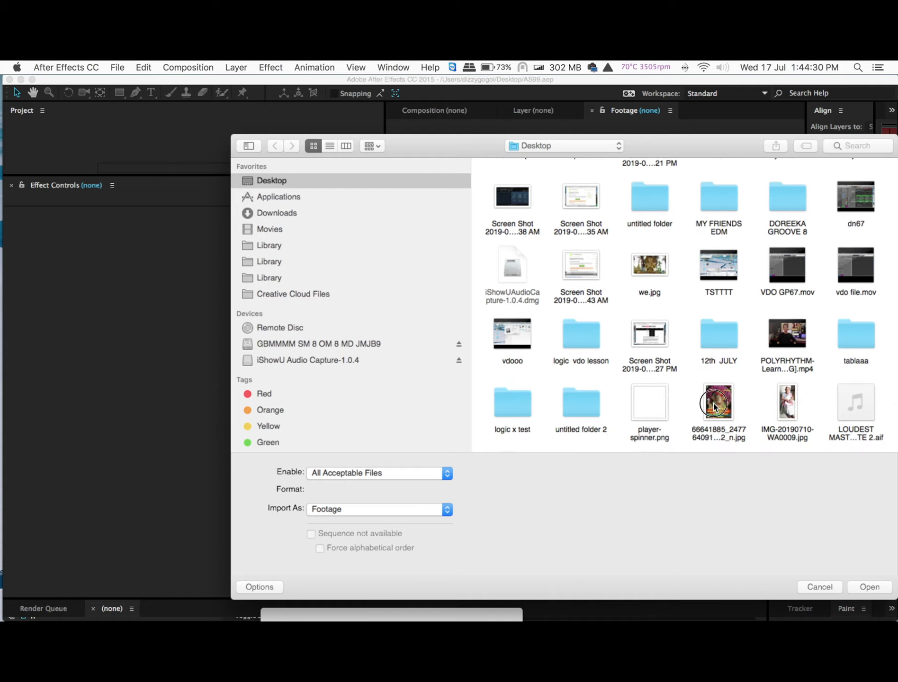
{"action": "left_click", "coordinate": [871, 588]}
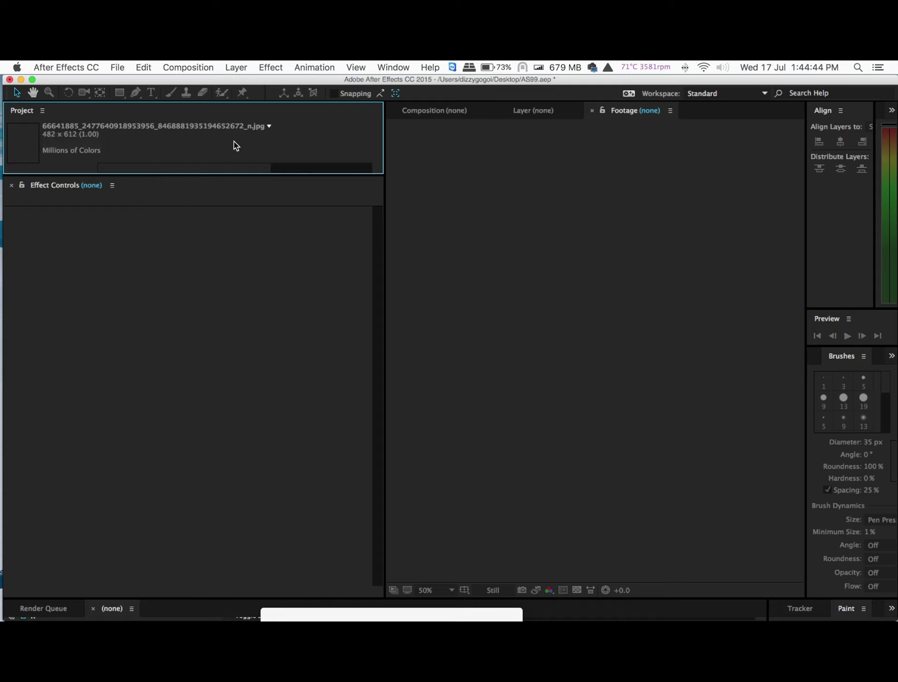
{"action": "left_click", "coordinate": [269, 126]}
{"action": "left_click", "coordinate": [135, 129]}
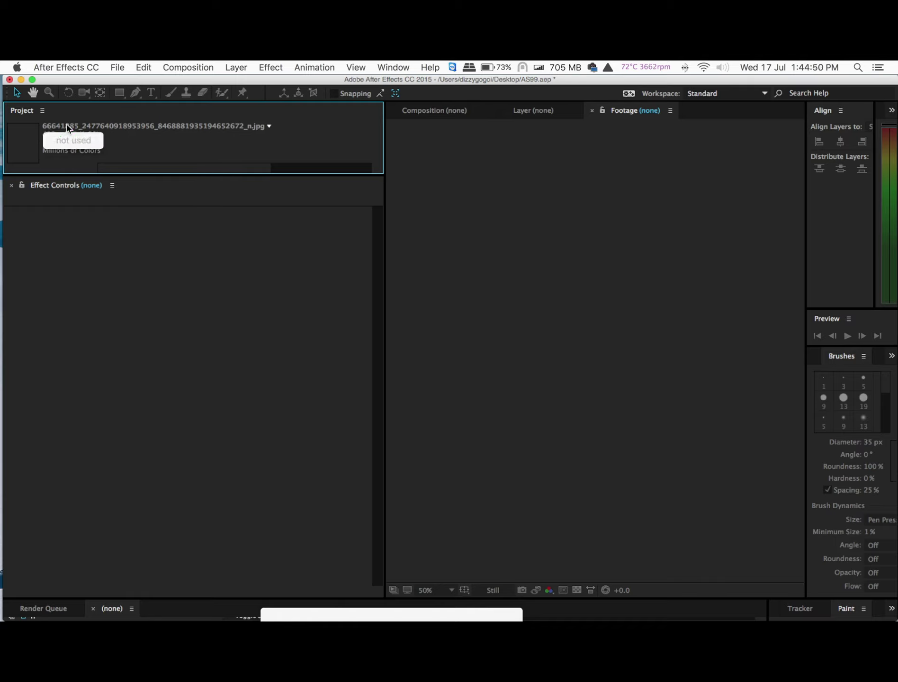
{"action": "left_click", "coordinate": [42, 113]}
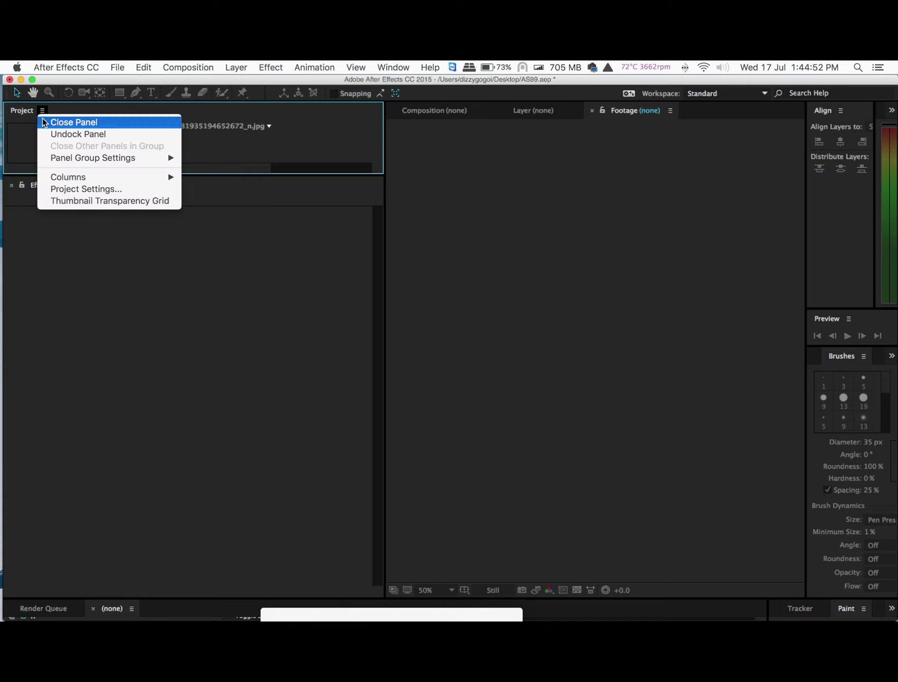
{"action": "left_click", "coordinate": [308, 129]}
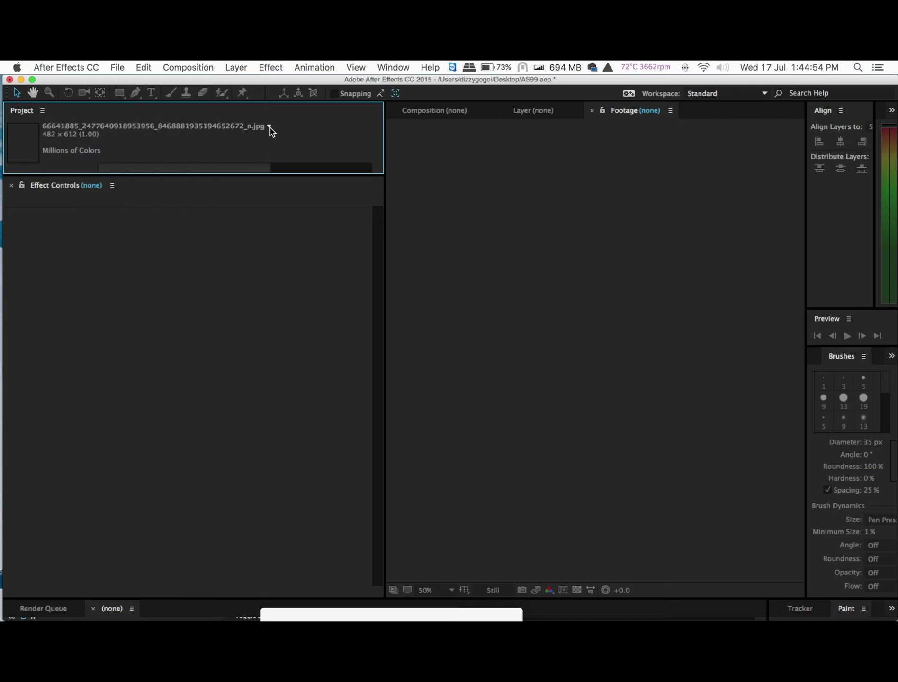
{"action": "left_click", "coordinate": [269, 126]}
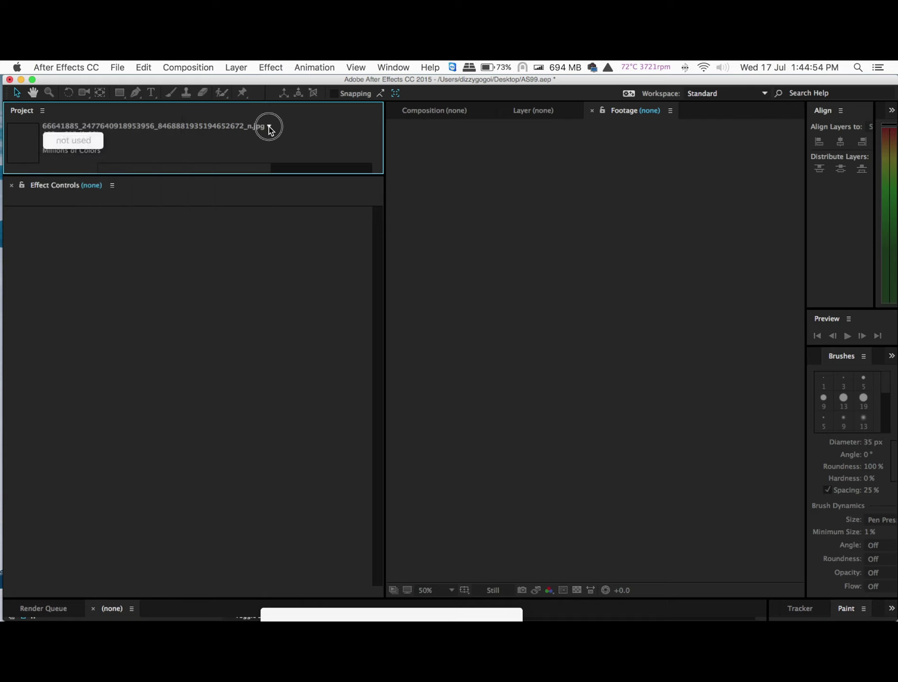
{"action": "left_click", "coordinate": [140, 151]}
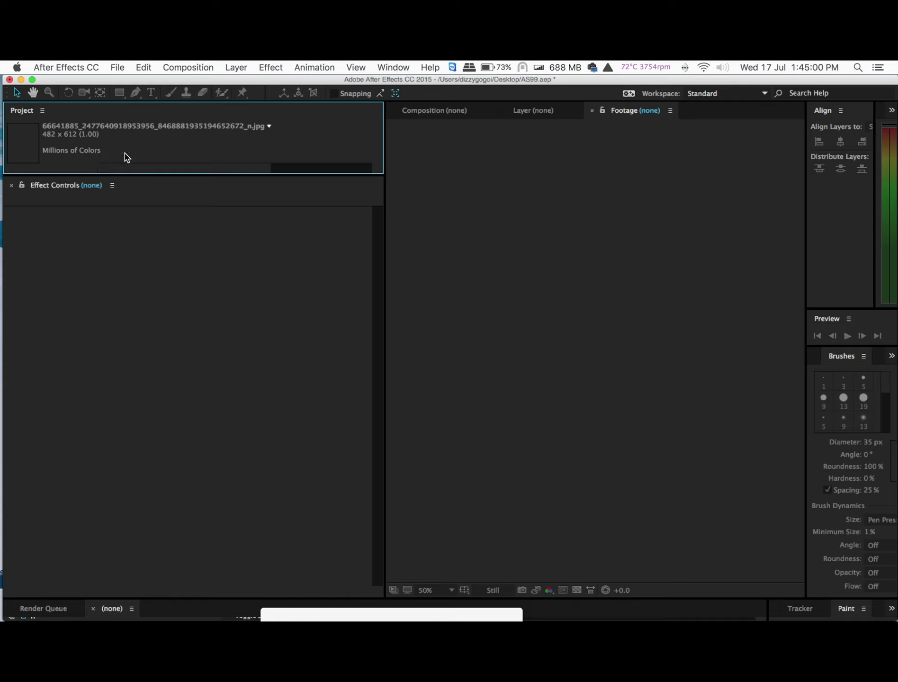
- Enlarge the Project panel so the 98 KB JPEG footage entry is listed
{"action": "mouse_move", "coordinate": [125, 153]}
{"action": "left_mouse_down"}
{"action": "mouse_move", "coordinate": [146, 180]}
{"action": "mouse_move", "coordinate": [160, 317]}
{"action": "mouse_move", "coordinate": [155, 356]}
{"action": "left_mouse_up"}
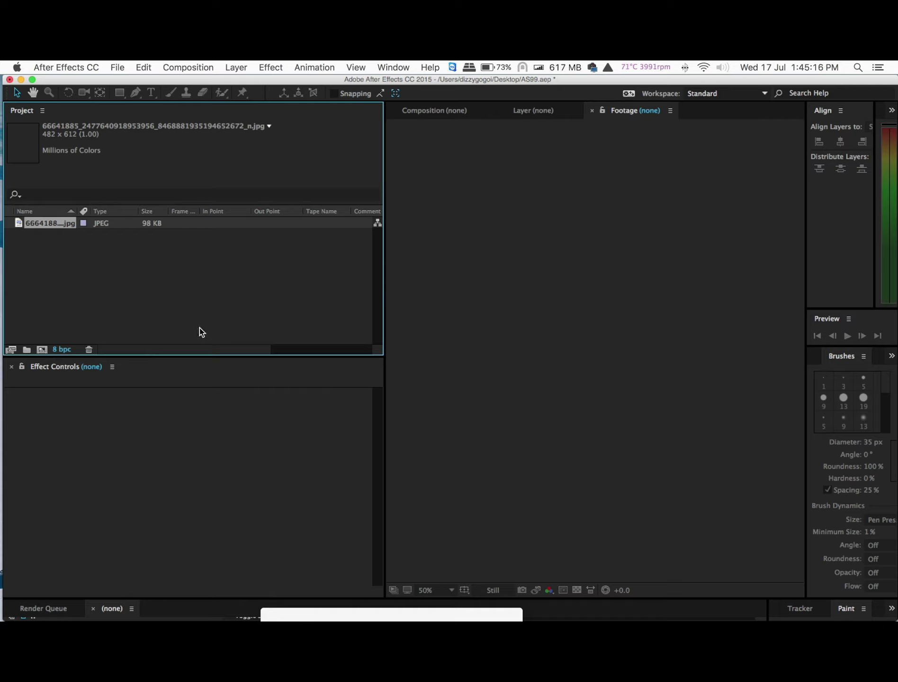
- Create a composition from the imported JPG with New Comp from Selection
{"action": "right_click", "coordinate": [64, 227]}
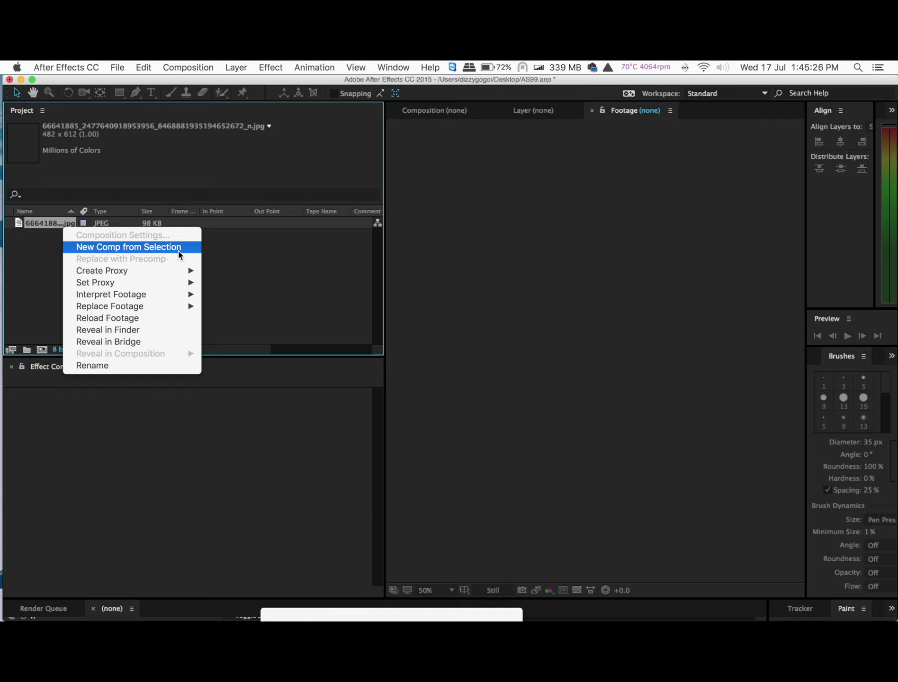
{"action": "left_click", "coordinate": [179, 255]}
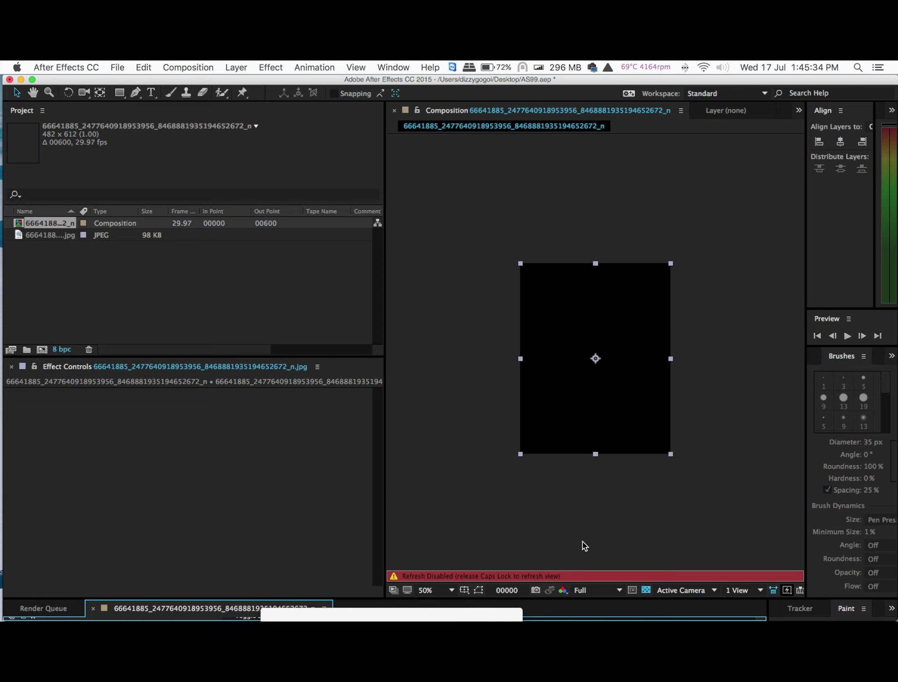
- Refresh the viewer and zoom the composition to show the Ganesha image at 100%
{"action": "key", "text": "Caps_Lock"}
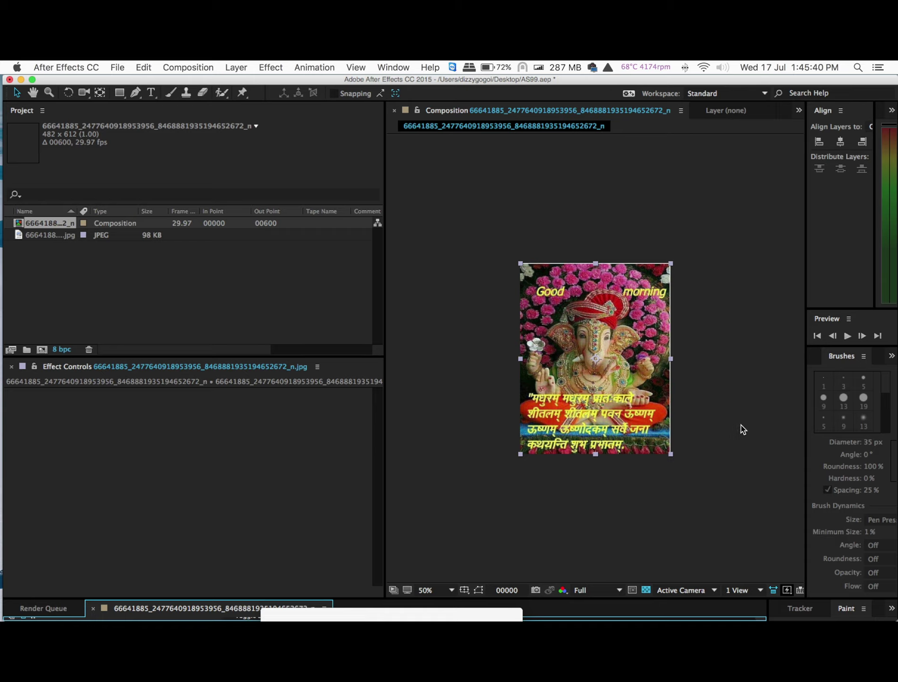
{"action": "left_click", "coordinate": [736, 332]}
{"action": "key", "text": "comma"}
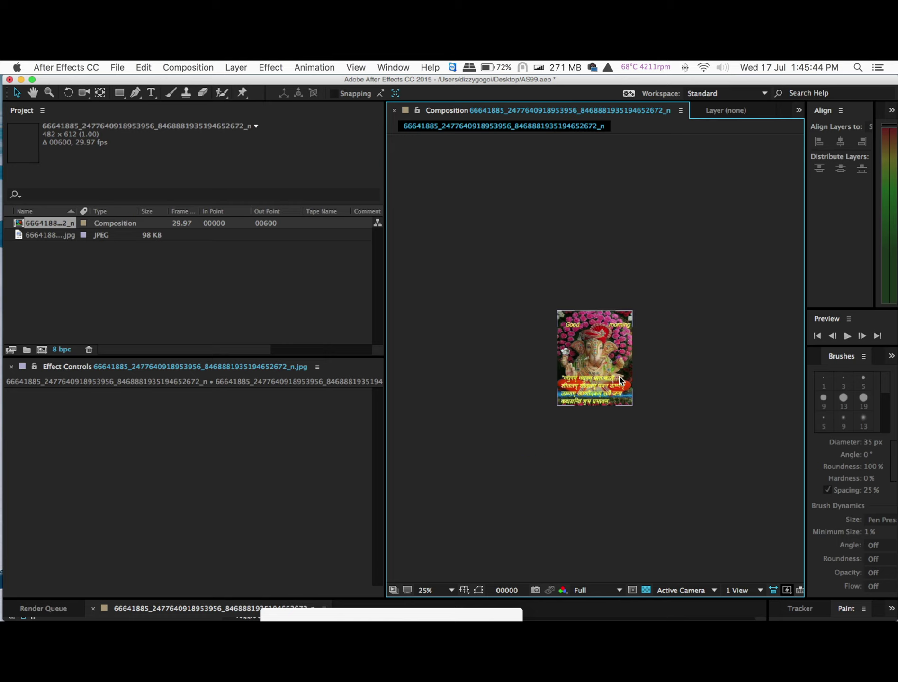
{"action": "key", "text": "comma"}
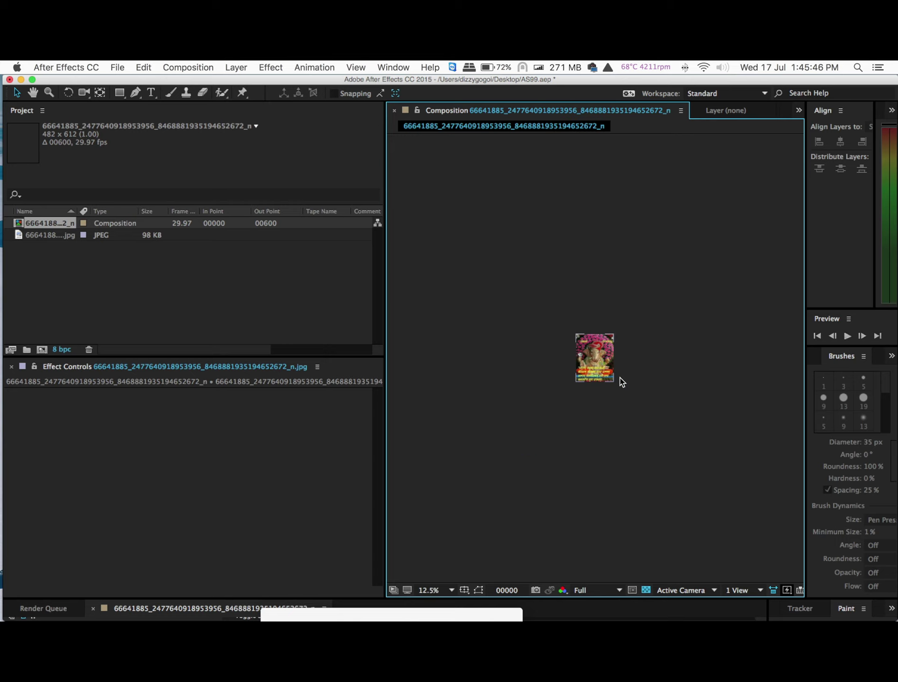
{"action": "key", "text": "slash"}
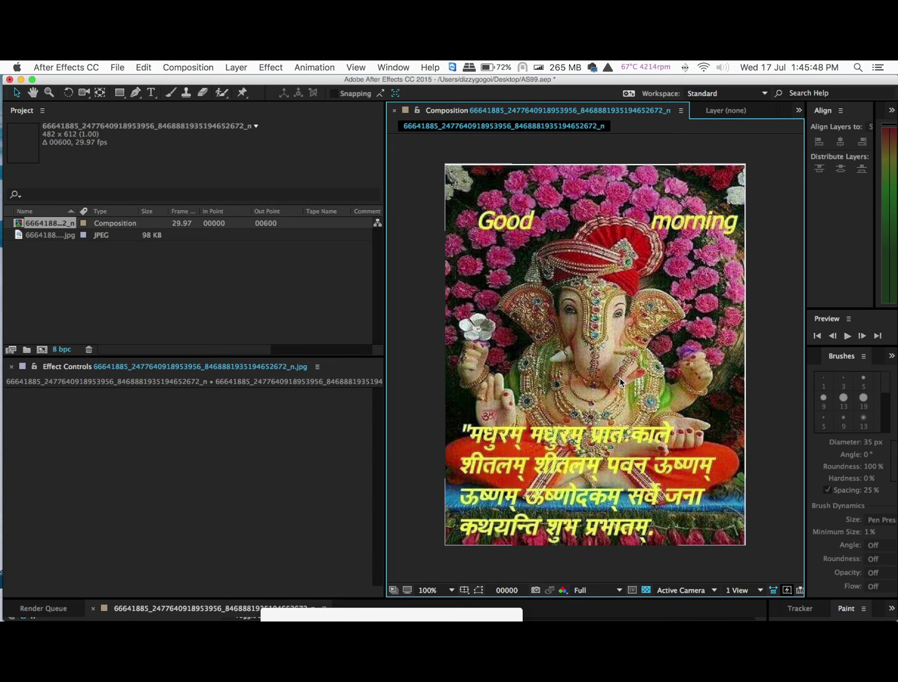
{"action": "key", "text": "period"}
{"action": "key", "text": "comma"}
{"action": "key", "text": "comma"}
{"action": "key", "text": "comma"}
{"action": "key", "text": "comma"}
{"action": "key", "text": "comma"}
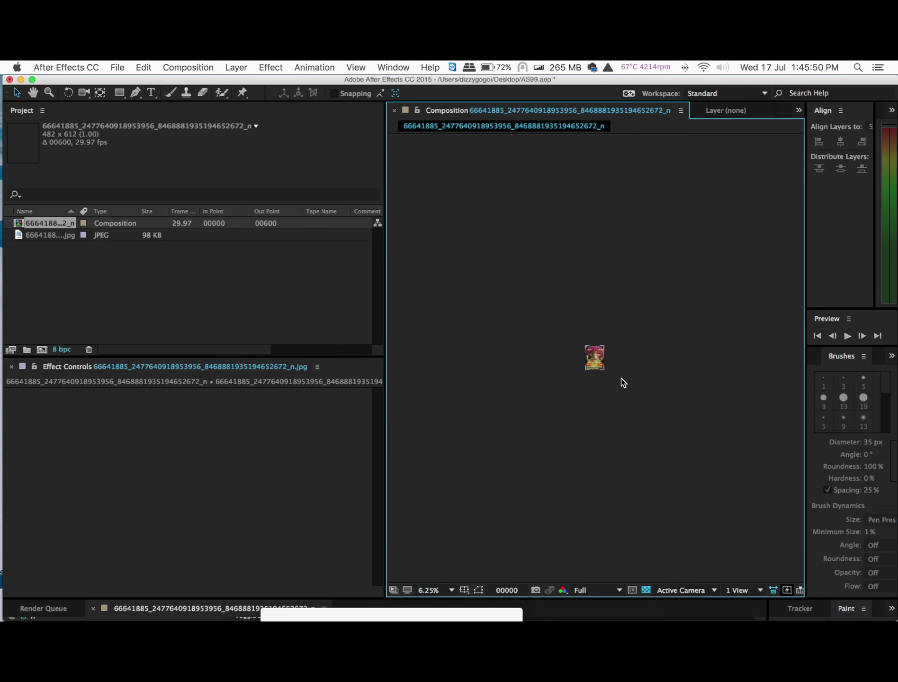
{"action": "key", "text": "comma"}
{"action": "key", "text": "period"}
{"action": "key", "text": "period"}
{"action": "key", "text": "period"}
{"action": "key", "text": "period"}
{"action": "key", "text": "period"}
{"action": "key", "text": "period"}
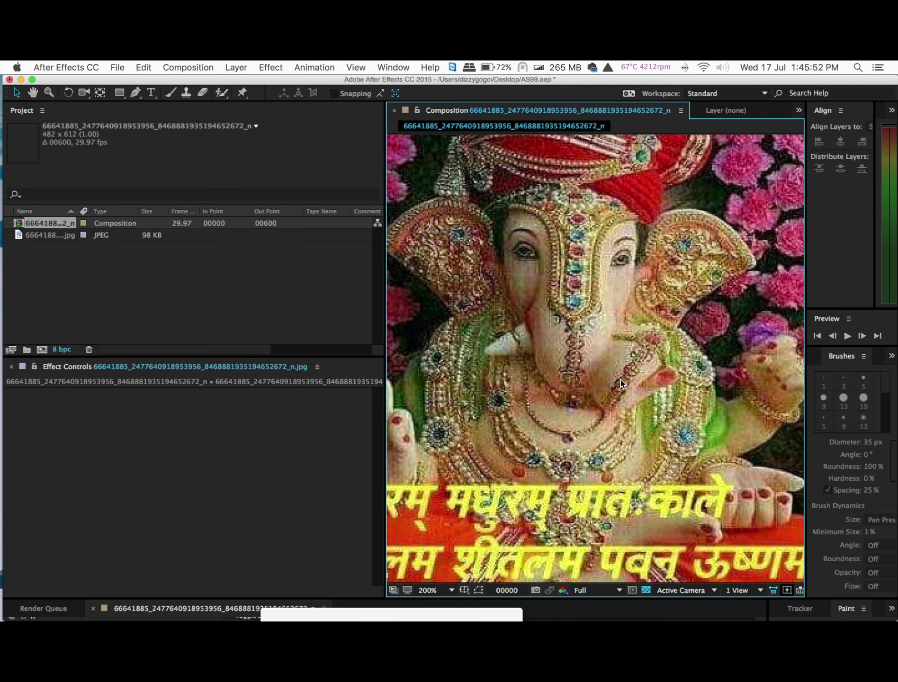
{"action": "key", "text": "comma"}
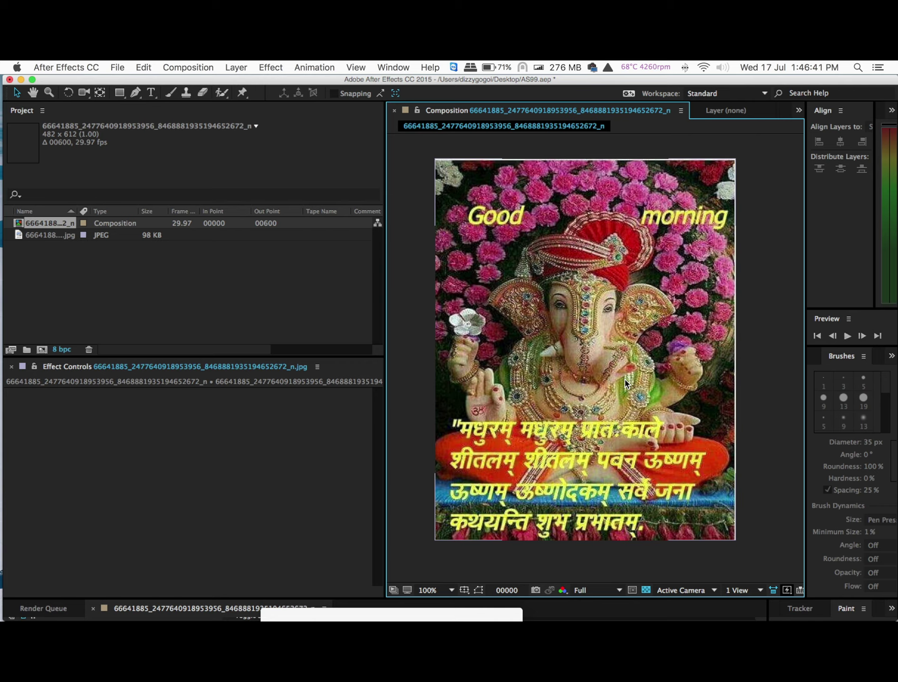
- Save AS99 with the Ganesha composition included
{"action": "left_click", "coordinate": [119, 70]}
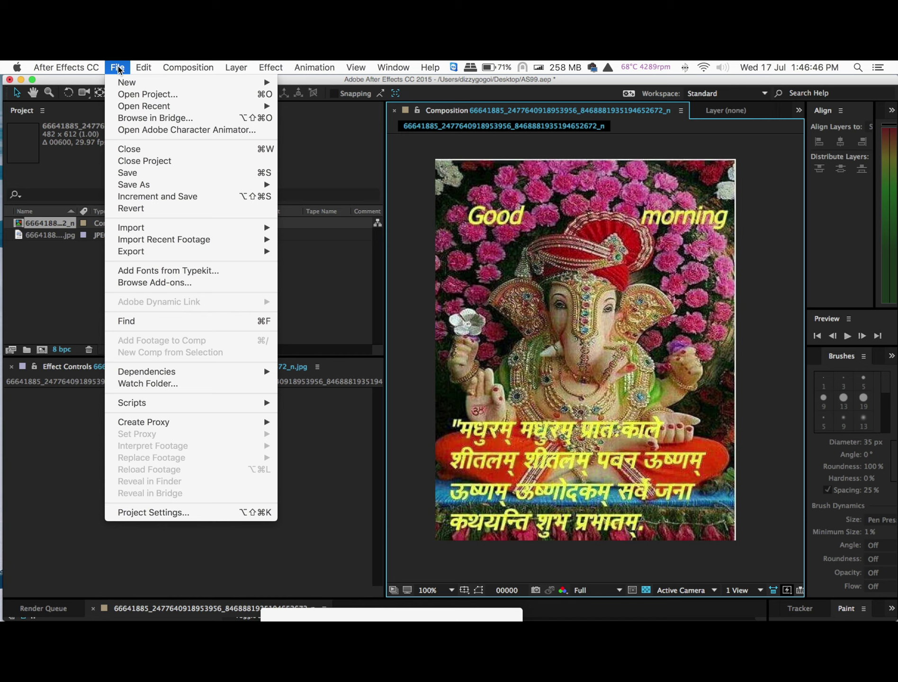
{"action": "left_click", "coordinate": [161, 177]}
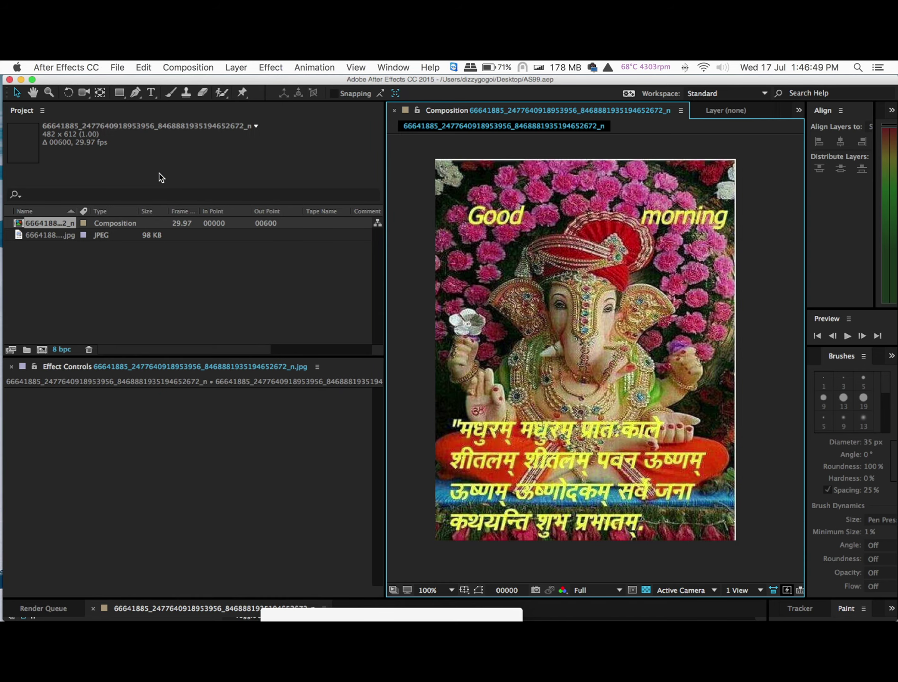